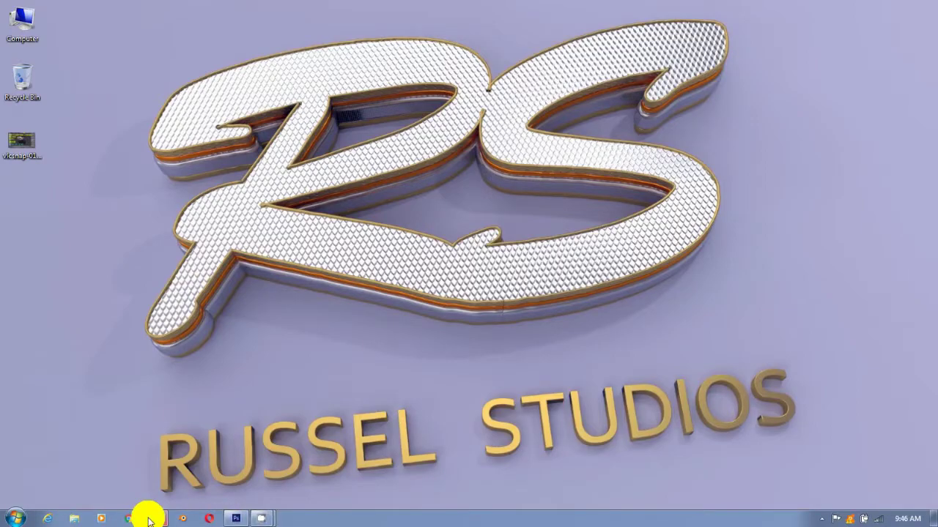
Go to blender.org in Firefox via the address bar's autofill.
mouse_move(157, 519)
click(274, 421)
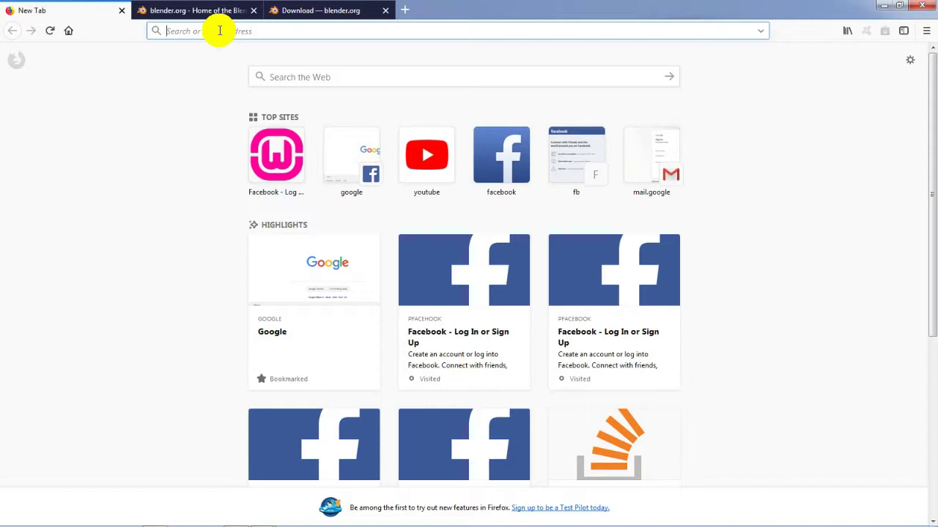
text(BL)
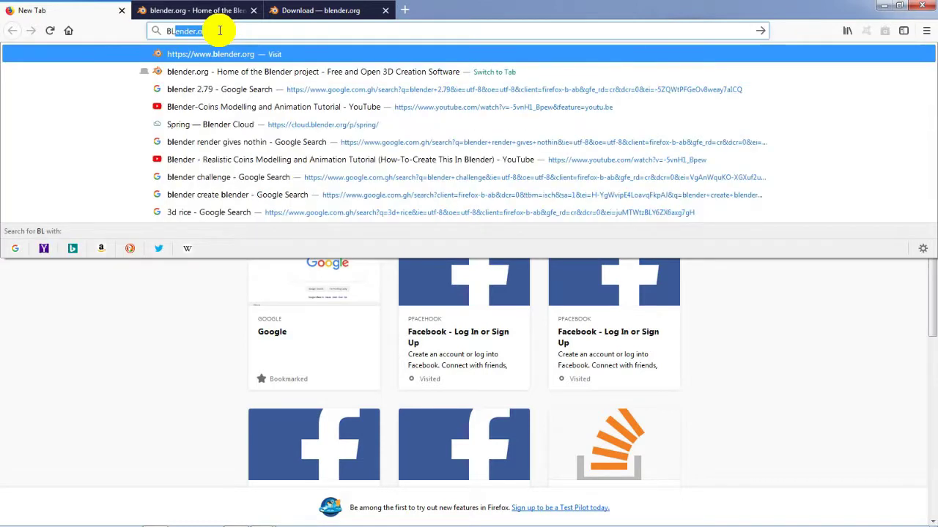
text(ENDER)
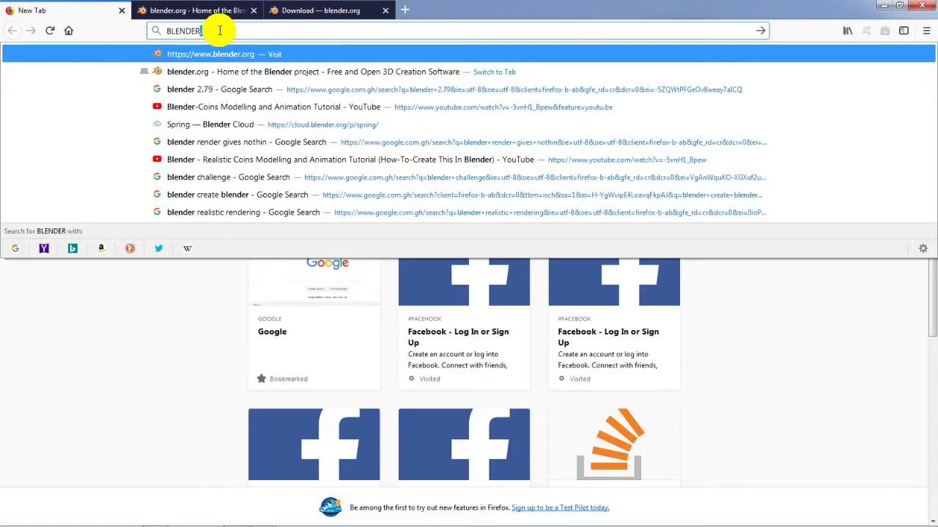
key(BackSpace)
key(BackSpace)
key(BackSpace)
key(BackSpace)
key(BackSpace)
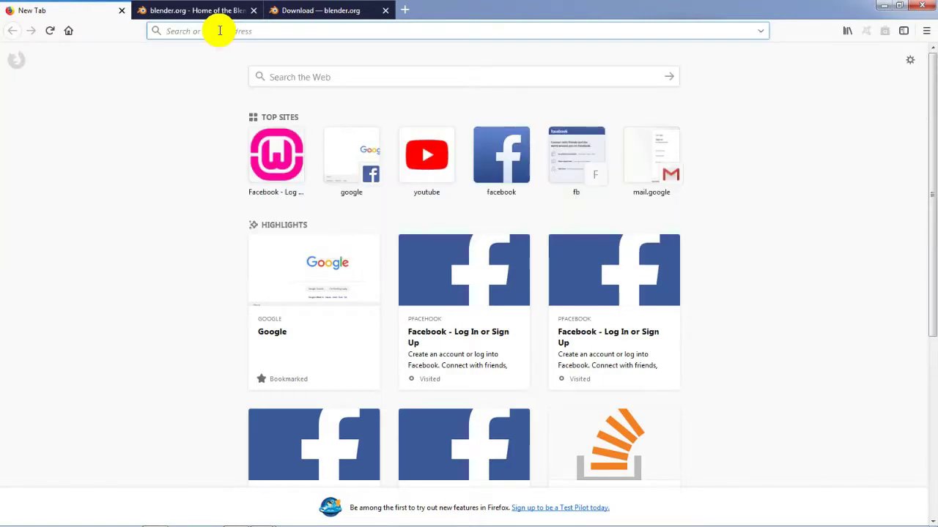
text(blen)
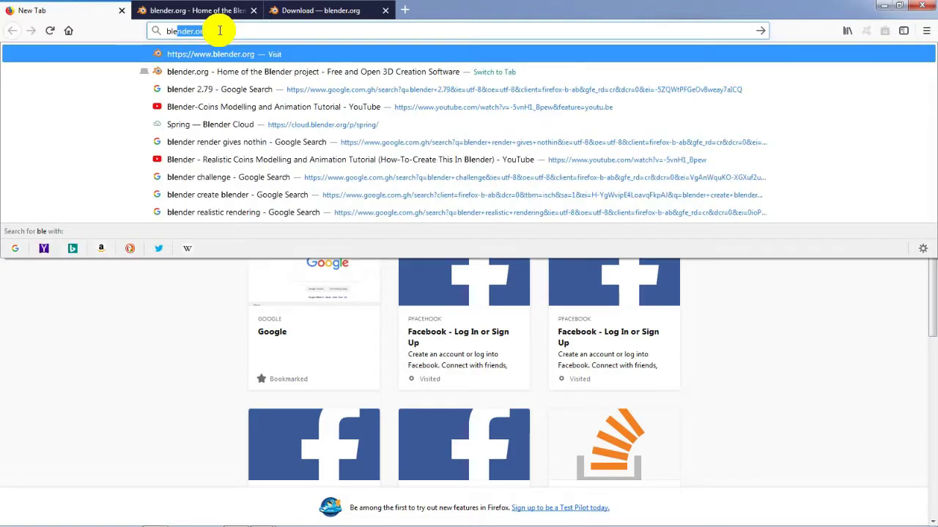
text(der)
key(Return)
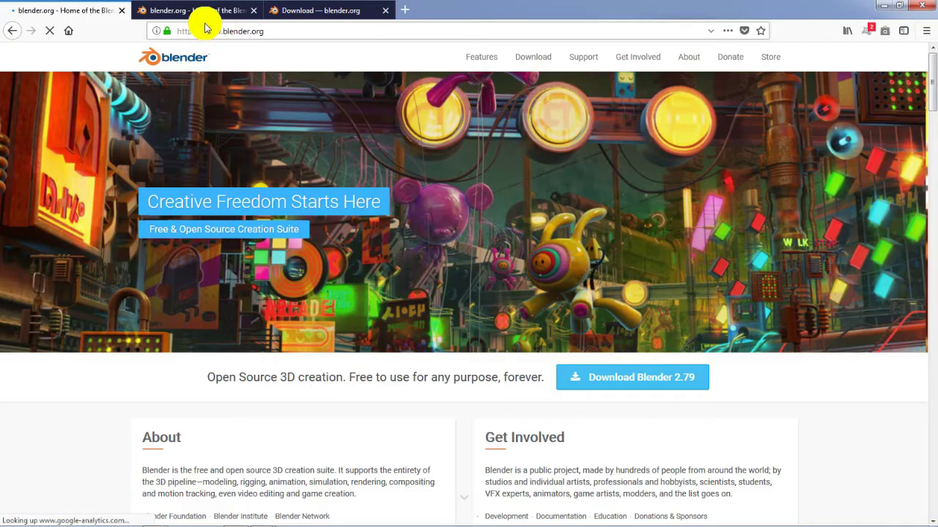
Follow the 'Download Blender 2.79' button to the download page.
scroll(388, 278, down, 2)
scroll(388, 283, up, 2)
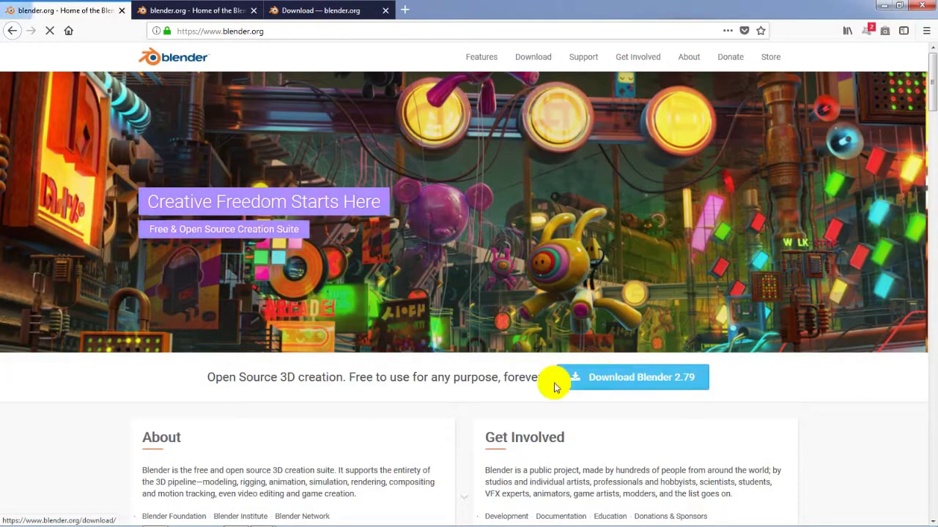
click(639, 386)
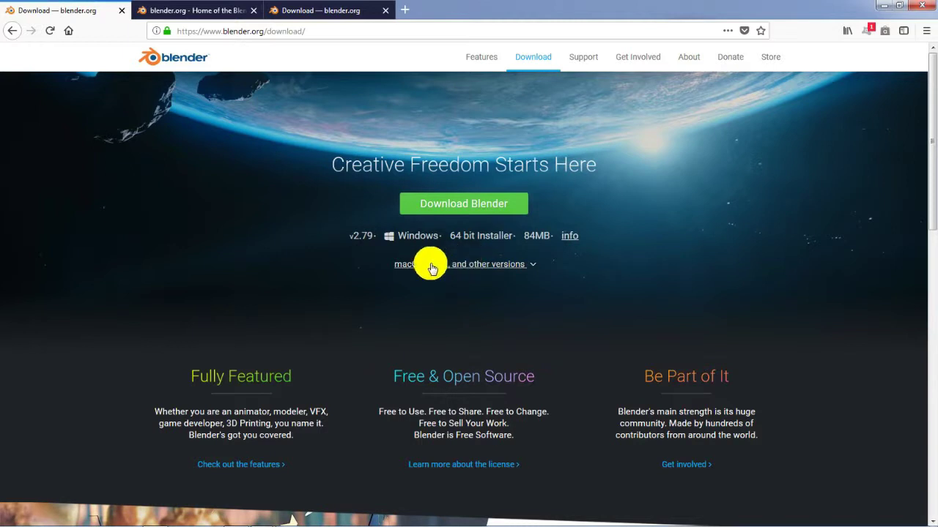
click(527, 264)
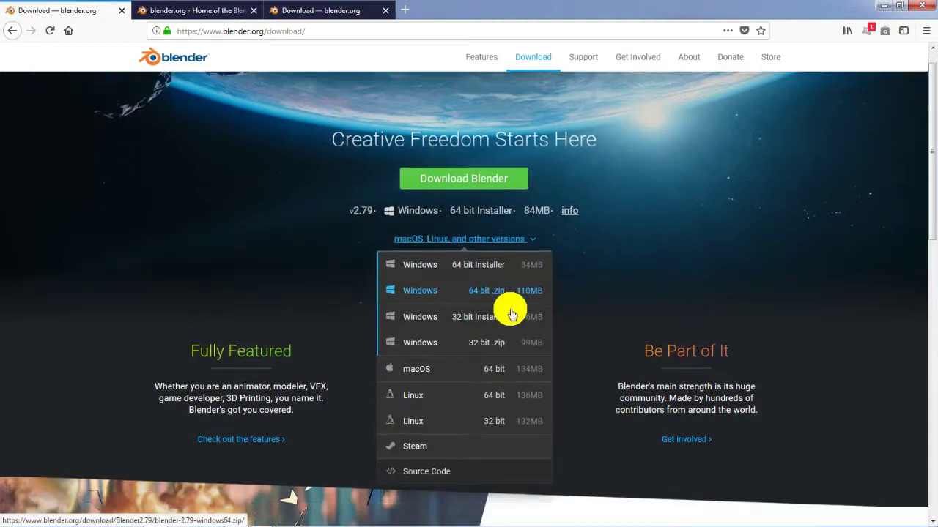
scroll(505, 319, down, 2)
scroll(502, 325, down, 3)
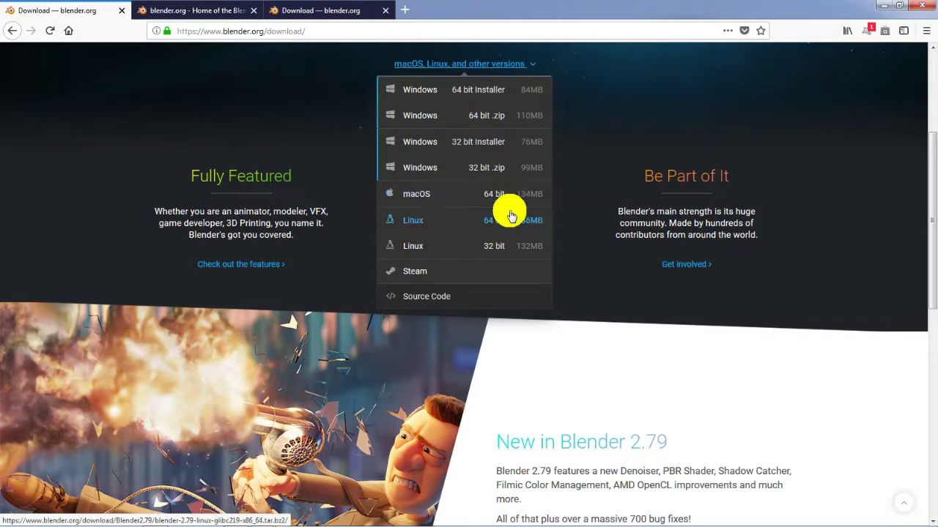
scroll(511, 282, up, 1)
scroll(511, 282, up, 1)
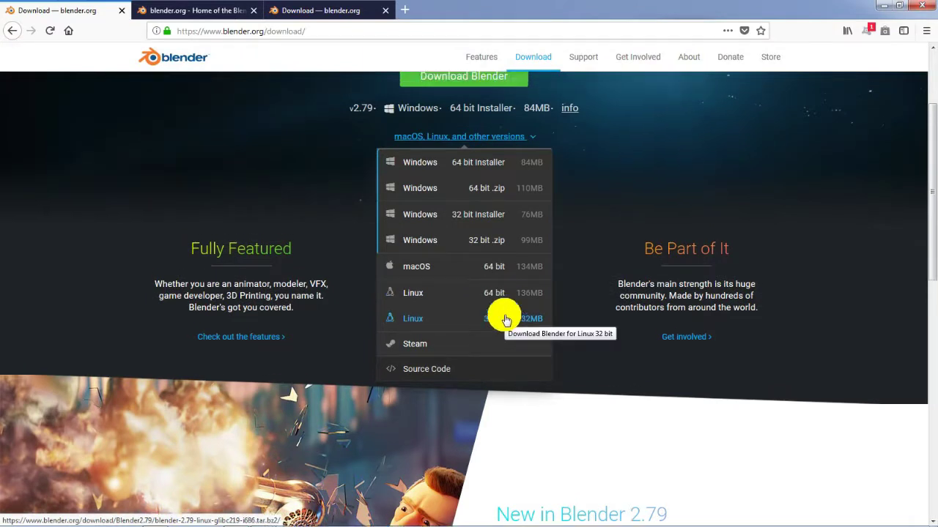
scroll(502, 315, up, 2)
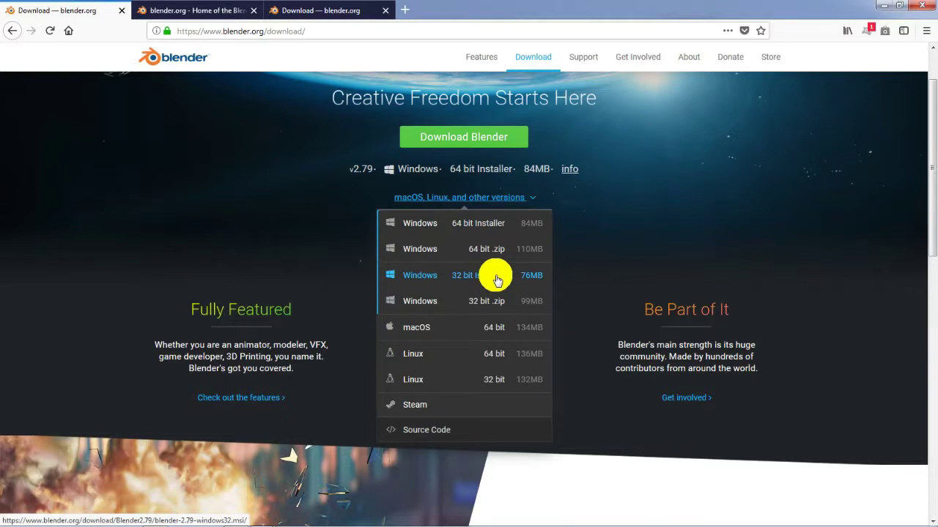
click(644, 187)
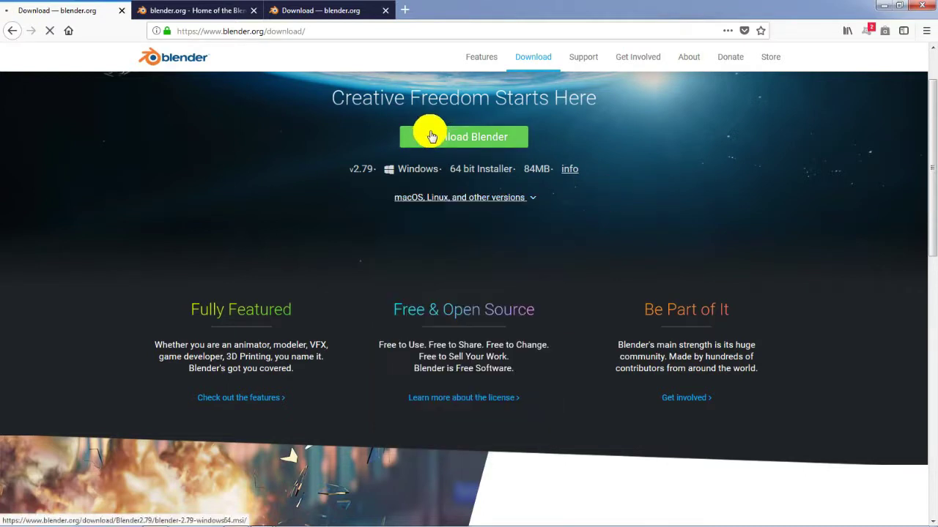
Download and save the blender-2.79-windows64.msi installer.
click(430, 136)
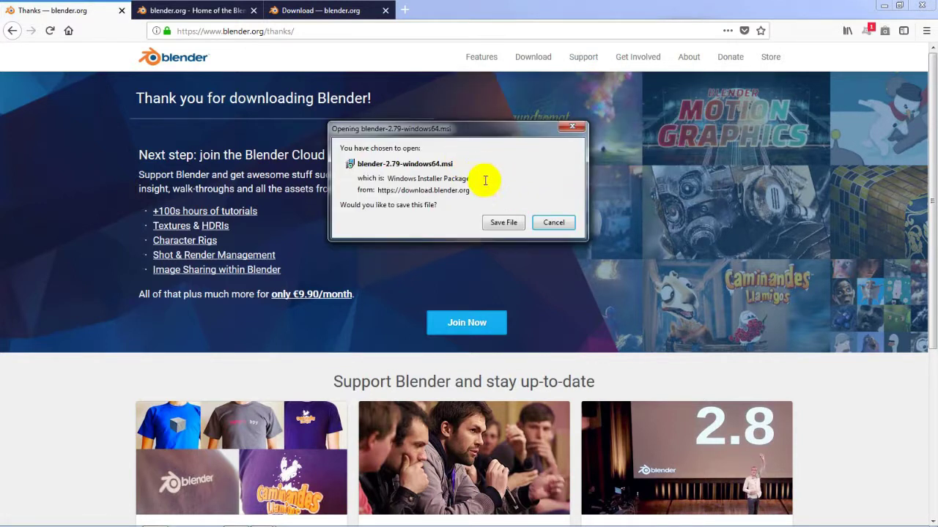
click(501, 228)
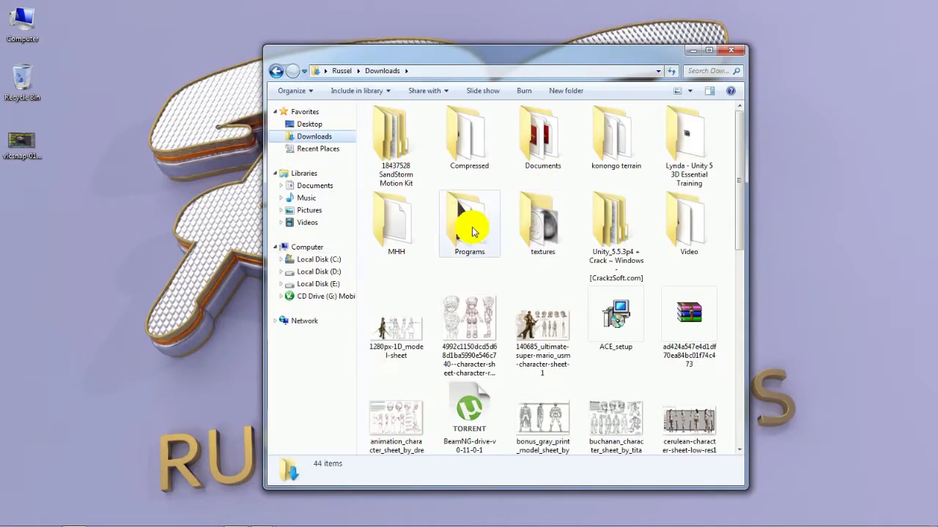
Locate and select the Blender installer in the Programs > Blender folder.
double_click(472, 231)
double_click(414, 133)
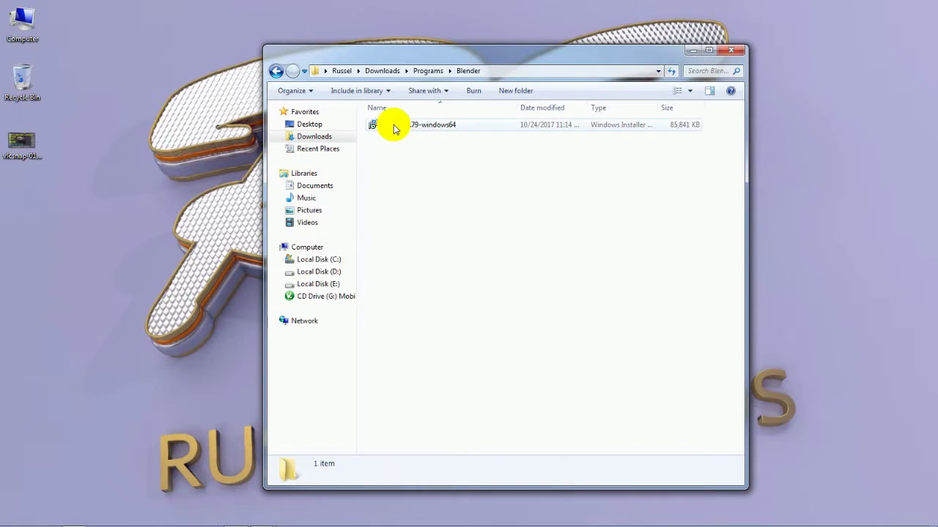
click(394, 129)
drag(507, 51, 597, 32)
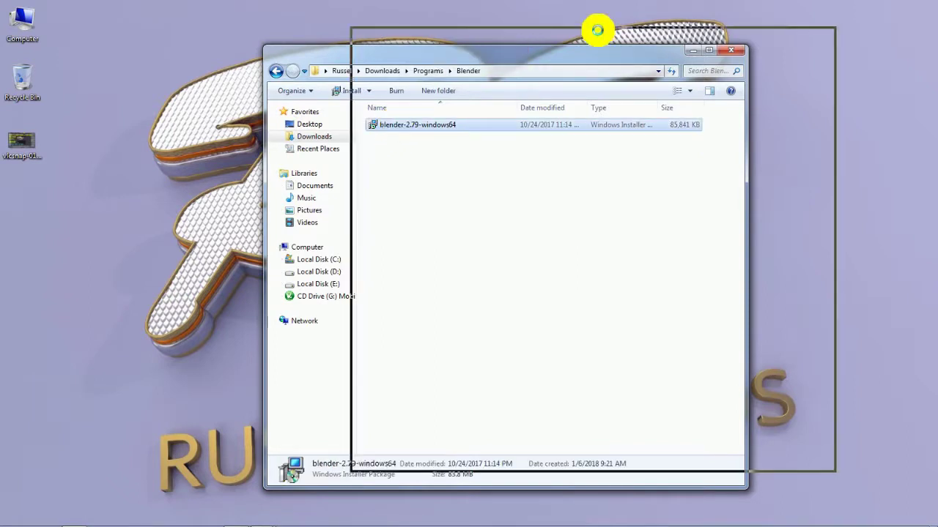
click(517, 129)
click(497, 109)
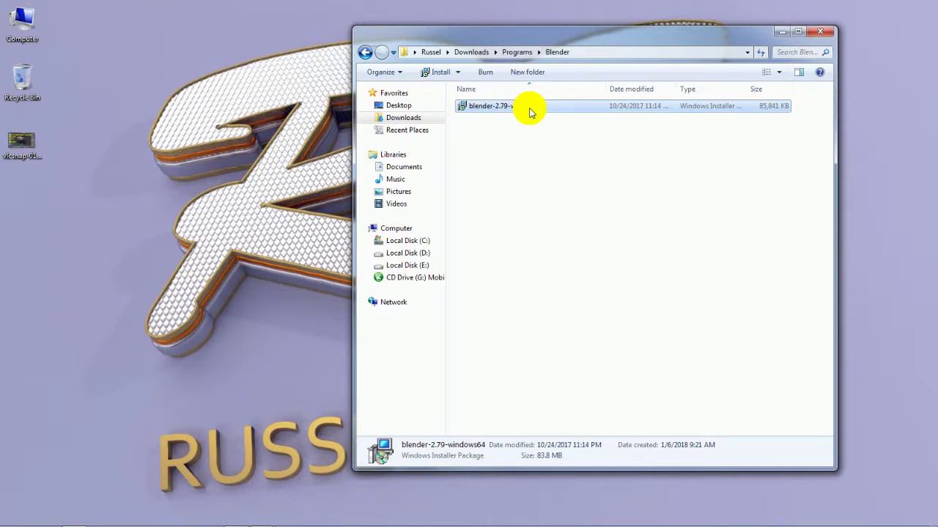
Install Blender 2.79 from the installer's right-click menu and run the setup wizard.
right_click(532, 112)
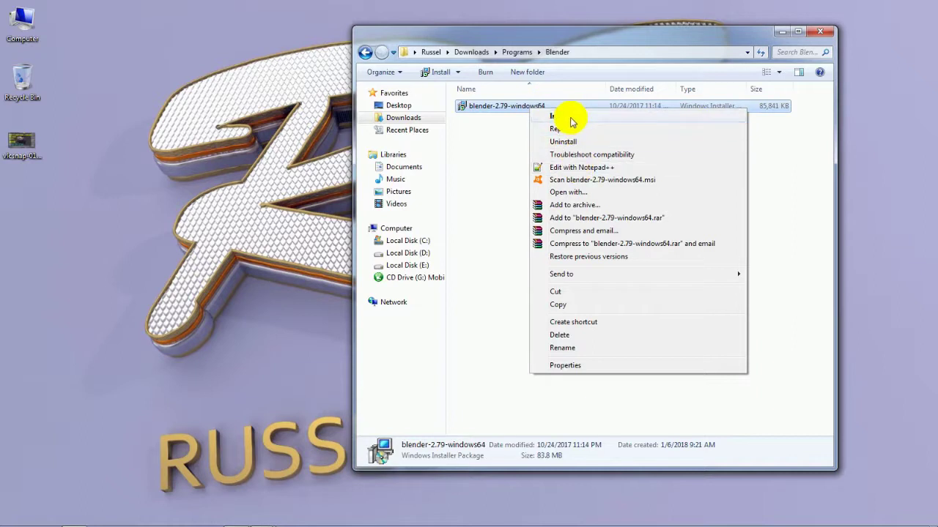
click(570, 118)
drag(430, 140, 271, 88)
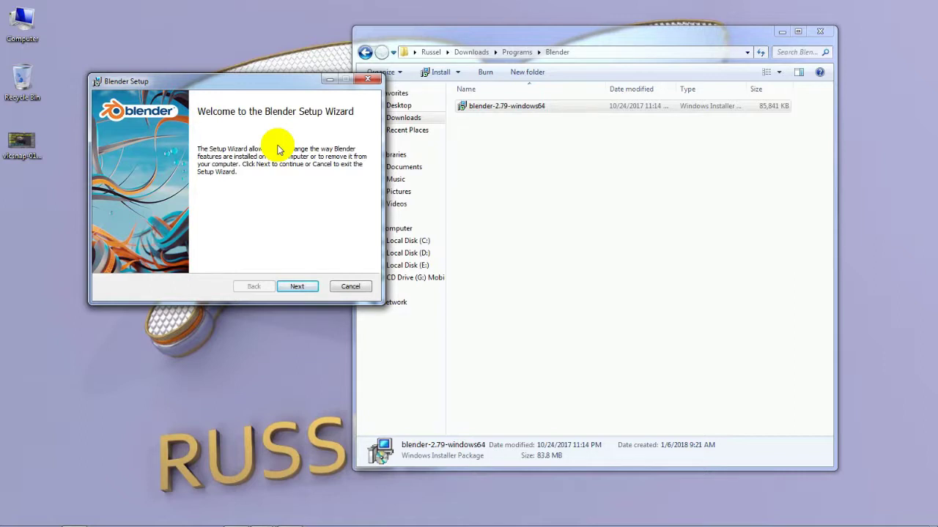
drag(251, 86, 205, 106)
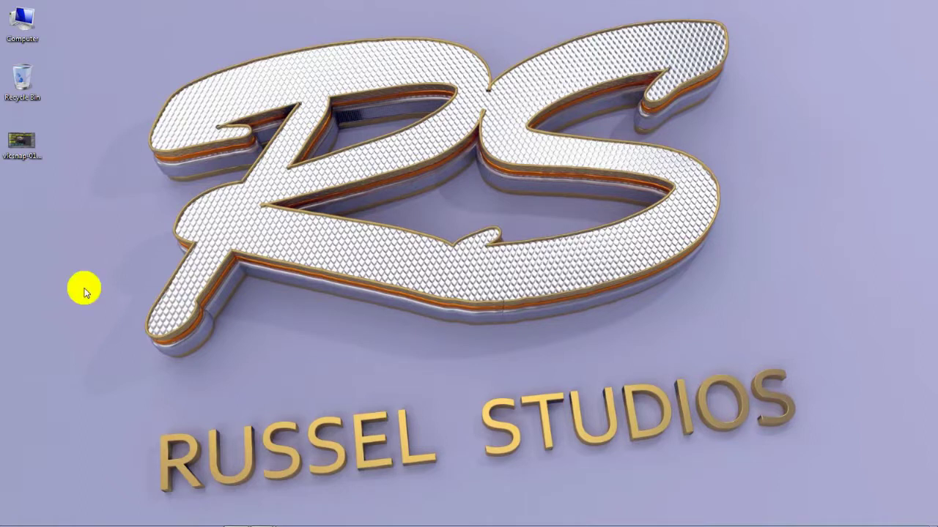
Launch Blender from Start > All Programs and dismiss the splash screen.
click(14, 519)
click(33, 473)
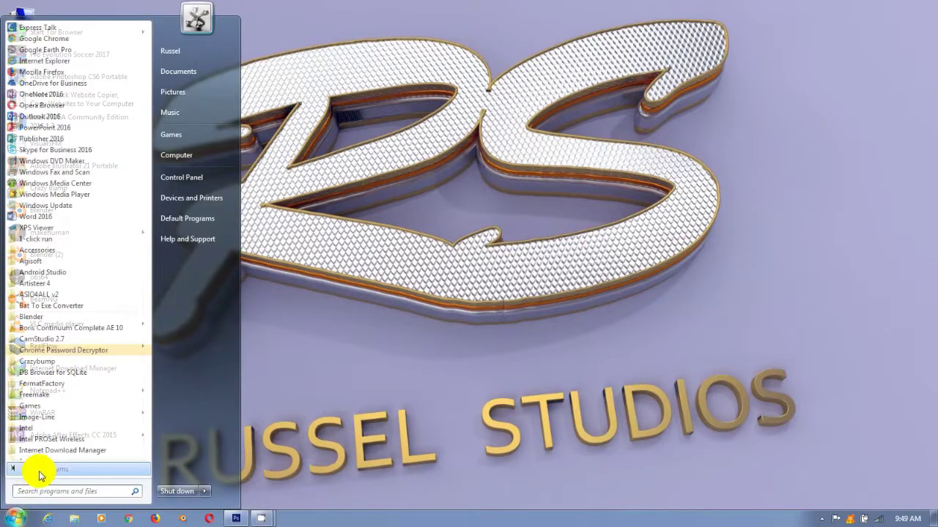
click(41, 320)
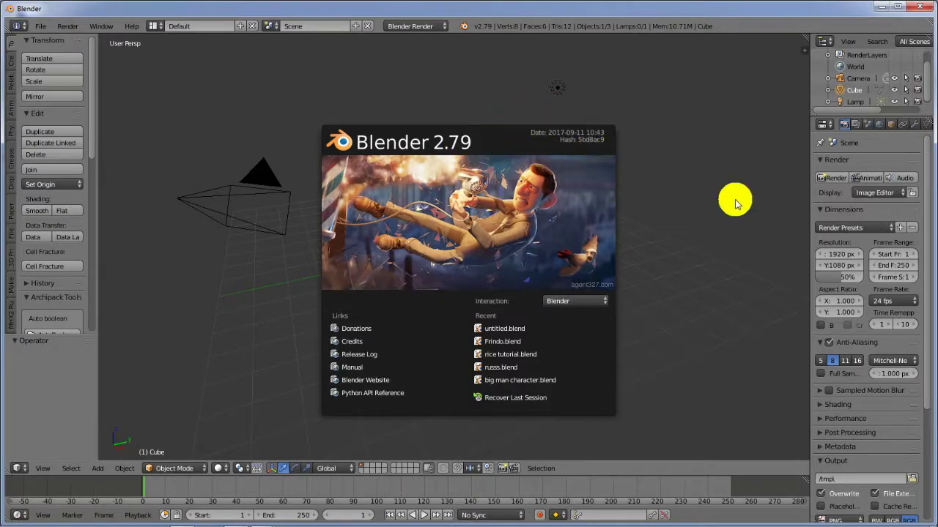
click(674, 177)
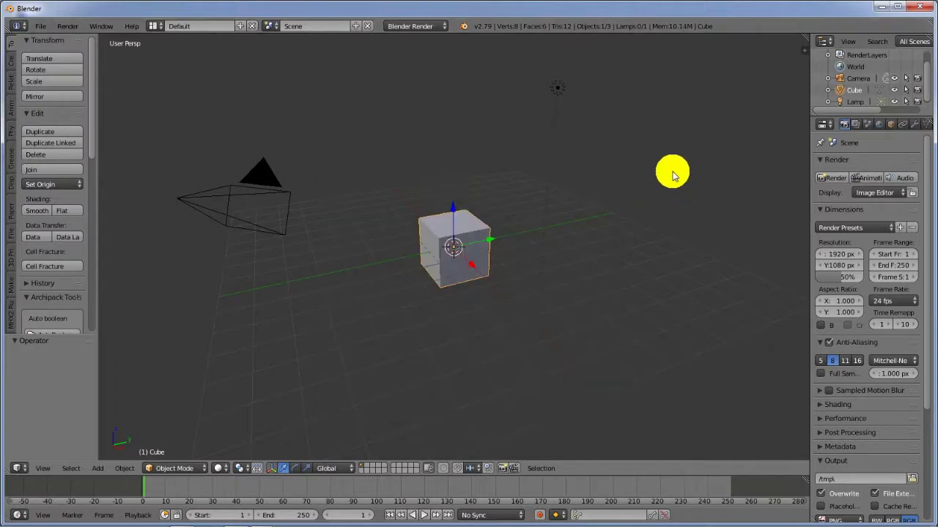
Orbit and zoom the viewport around the default cube.
middle_drag(415, 219, 513, 240)
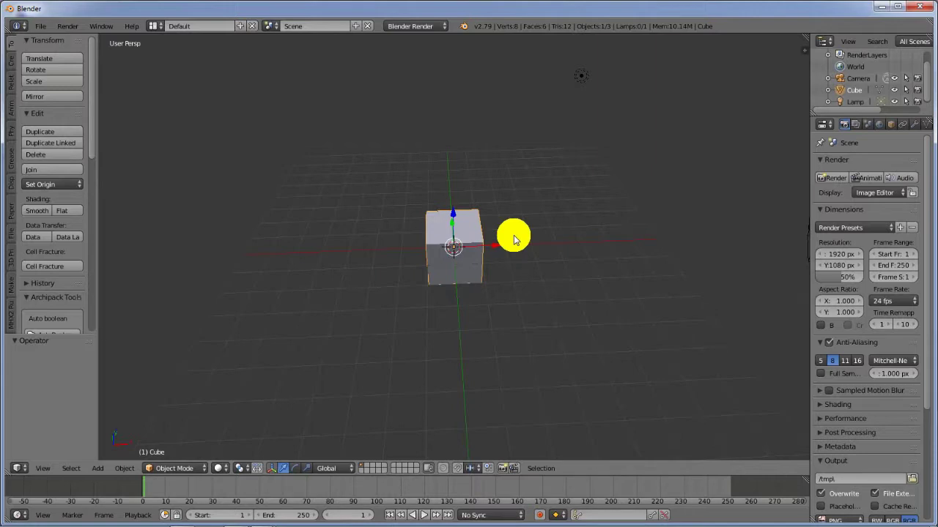
mouse_move(512, 239)
middle_down()
mouse_move(513, 299)
mouse_move(423, 331)
mouse_move(464, 237)
mouse_move(608, 243)
mouse_move(439, 318)
middle_up()
scroll(500, 337, up, 2)
scroll(473, 319, up, 3)
scroll(484, 326, up, 2)
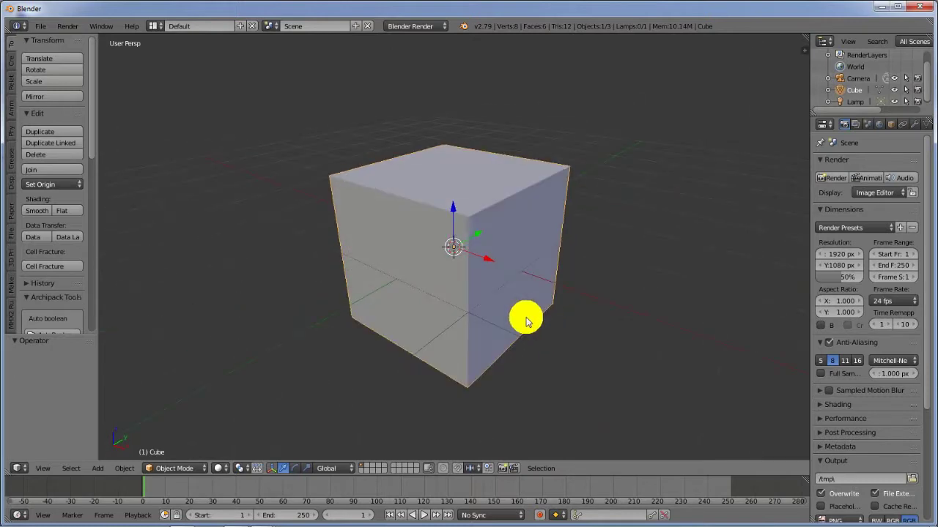
scroll(526, 321, down, 2)
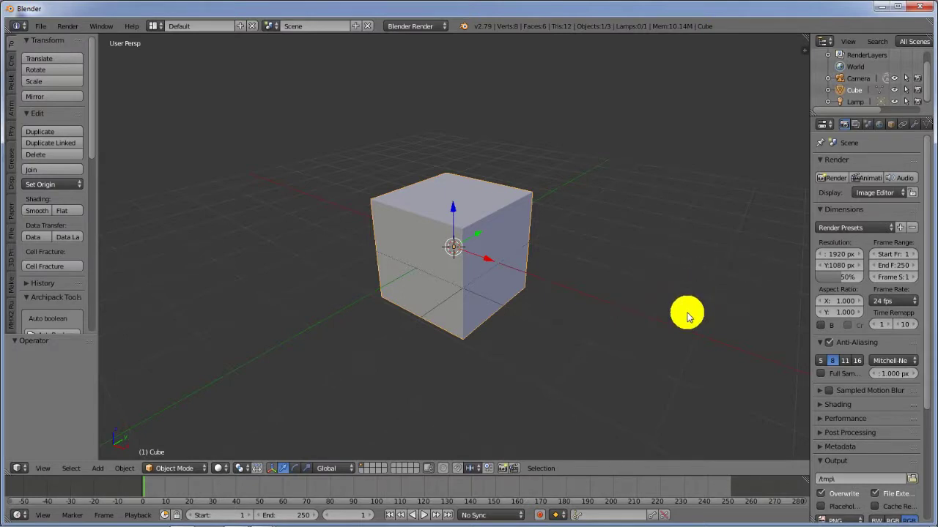
Minimize Blender, go to E:\Working Room\Tuturials, and select the glass render.
click(886, 9)
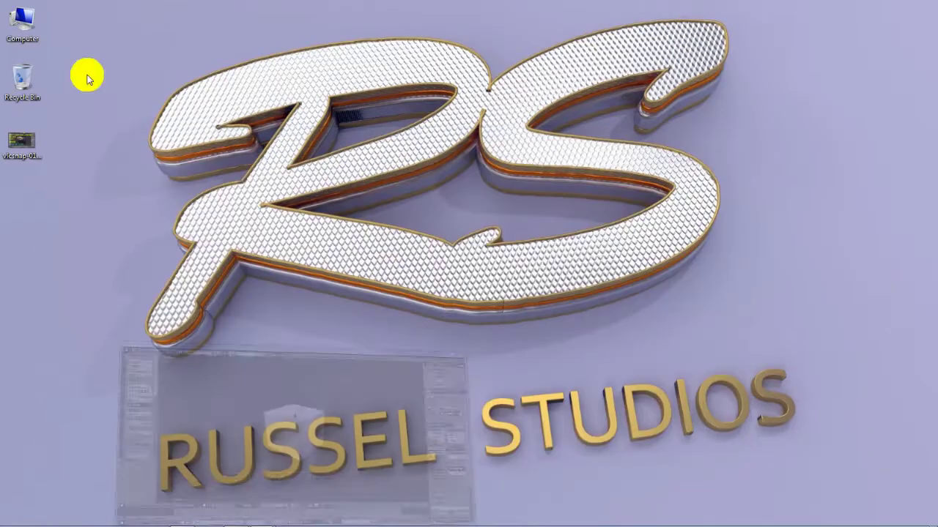
double_click(16, 35)
double_click(535, 175)
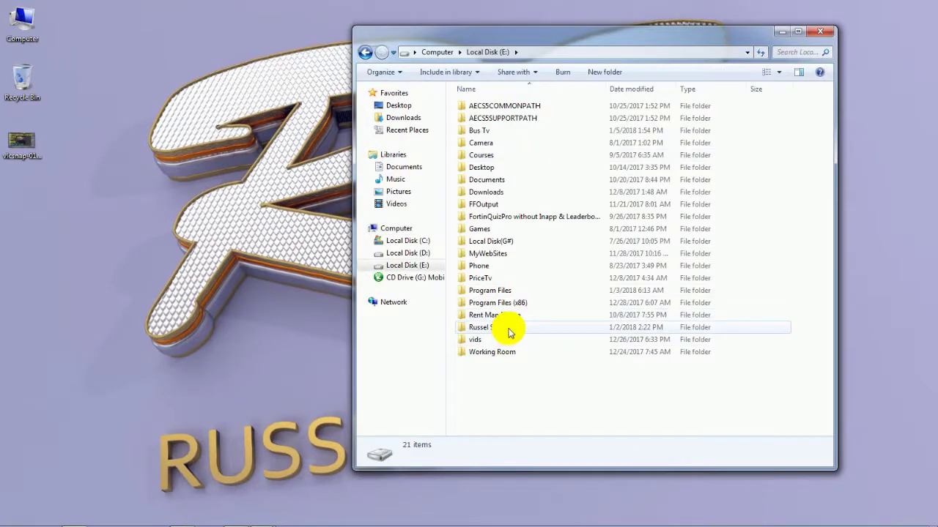
double_click(498, 353)
double_click(493, 195)
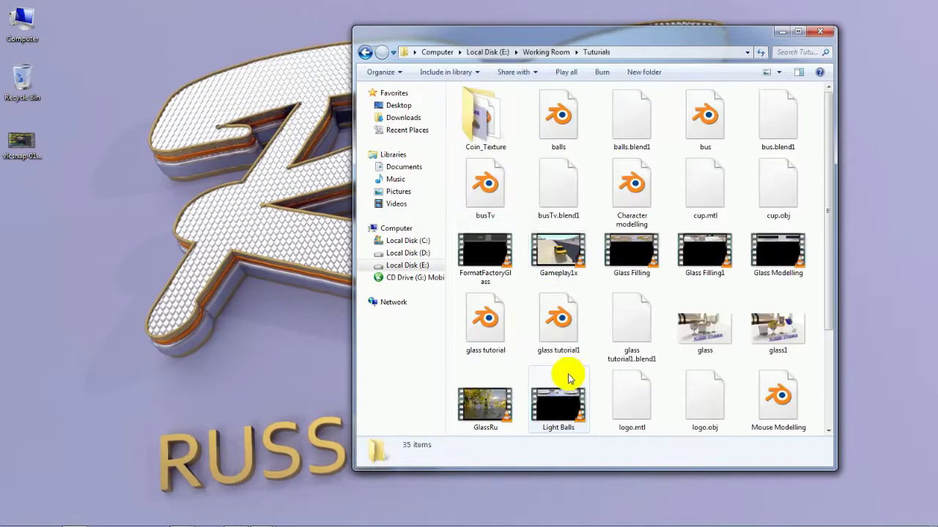
scroll(568, 378, down, 2)
click(710, 208)
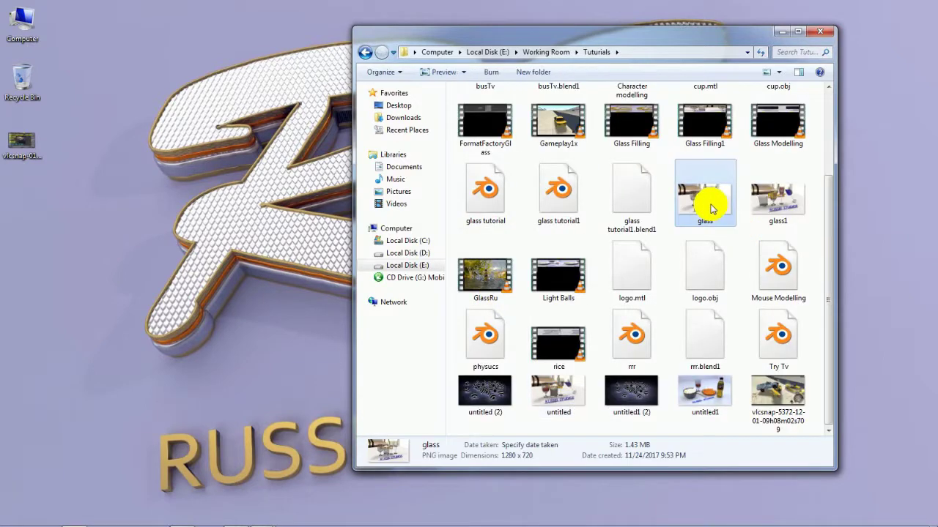
View the glass and striped-sphere renders in Photo Viewer, then minimize it.
double_click(710, 209)
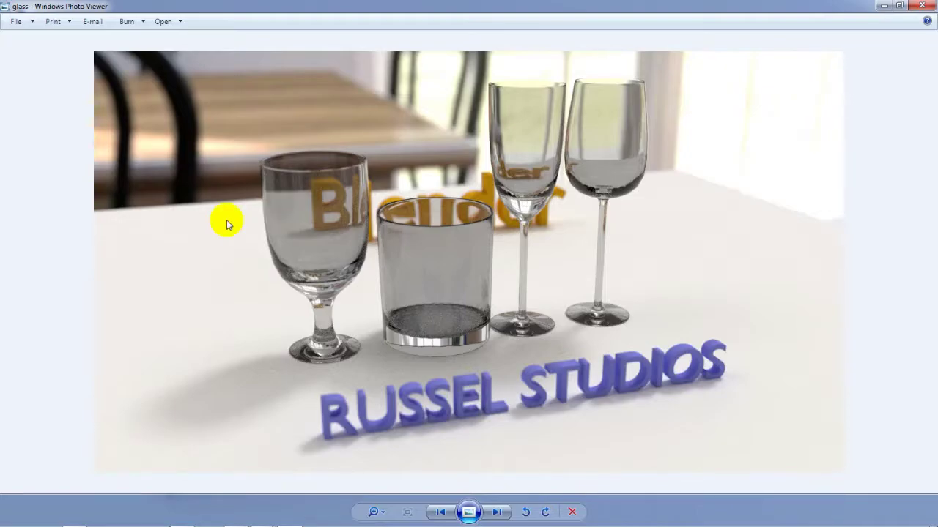
key(Right)
key(Left)
key(Right)
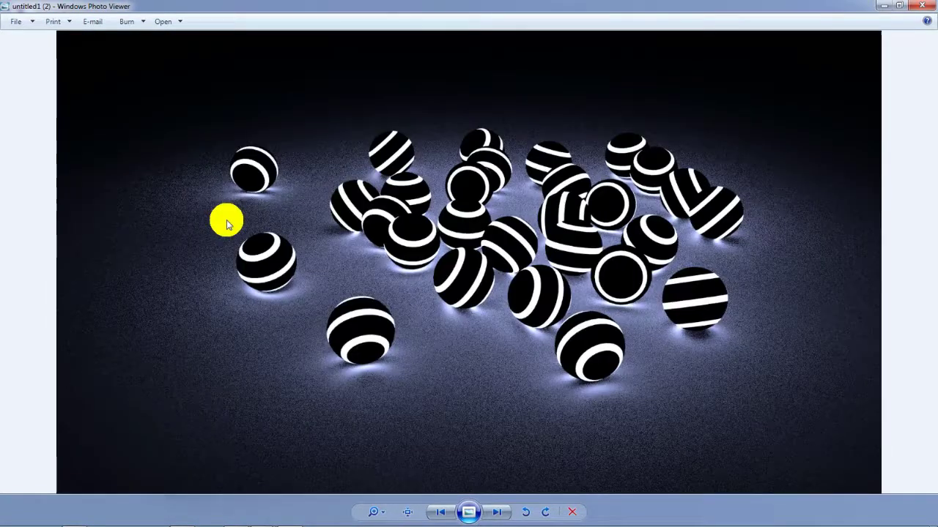
key(Left)
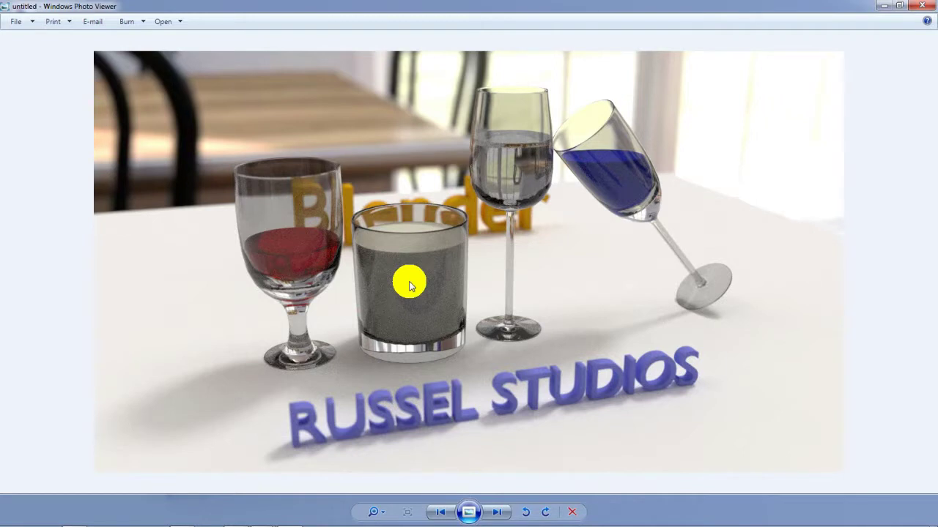
click(883, 7)
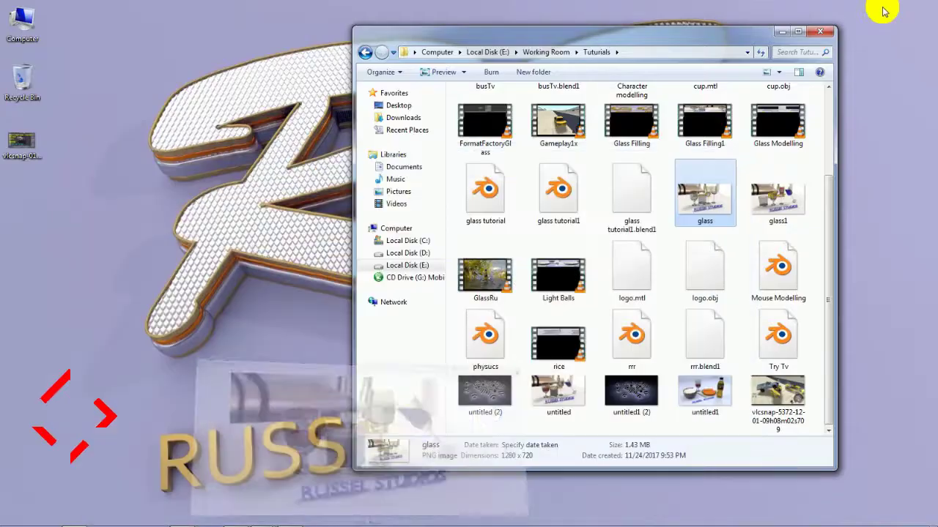